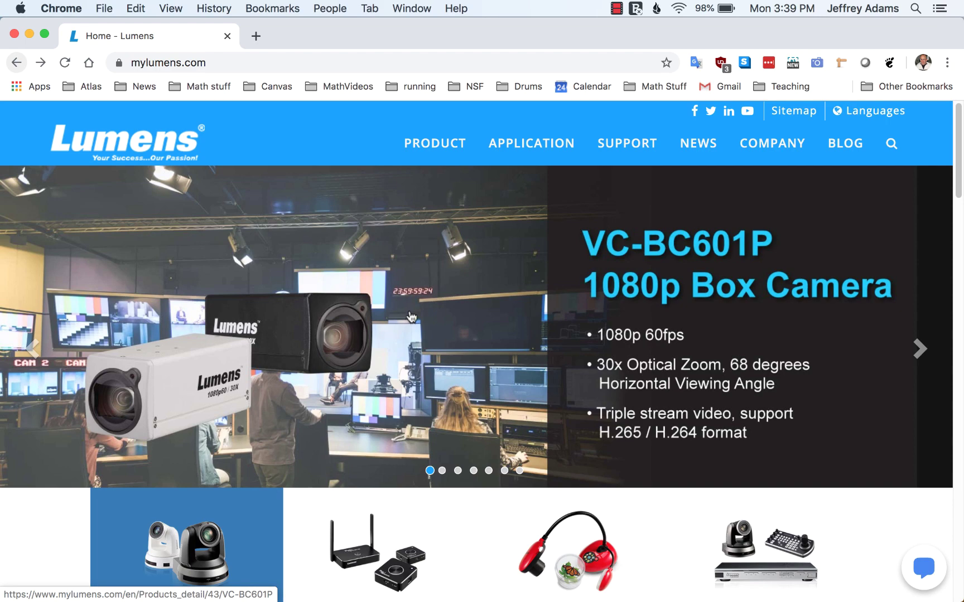
# - Open the Document Cameras category of the Lumens support downloads
pyautogui.moveTo(616, 144)
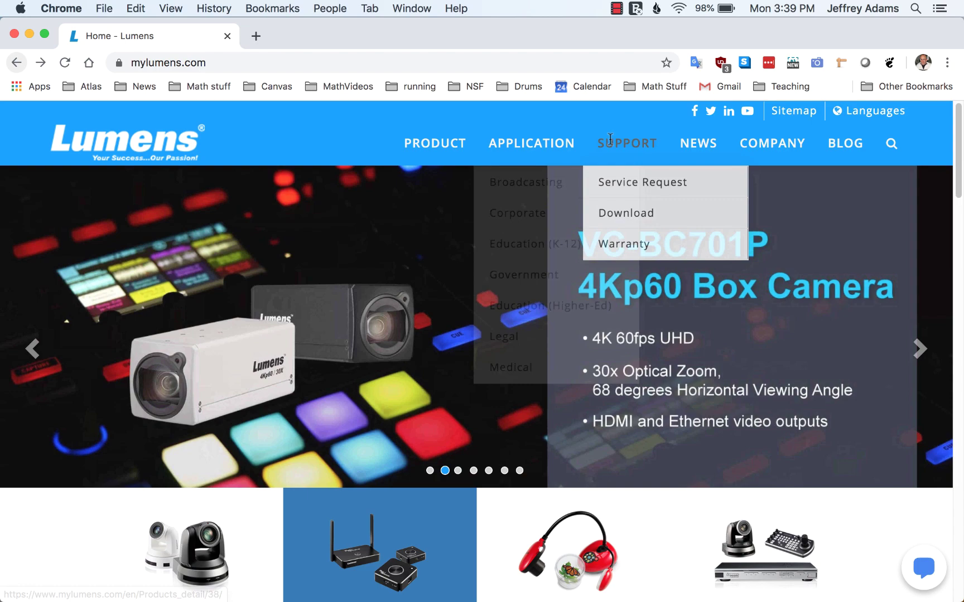
pyautogui.click(614, 210)
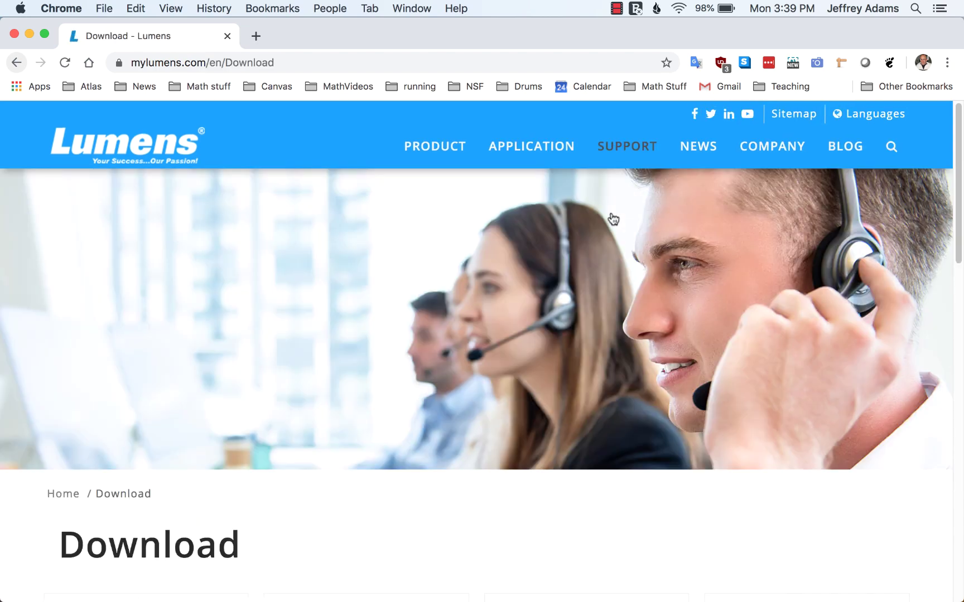
pyautogui.scroll(-3, 423, 296)
pyautogui.scroll(-10, 422, 293)
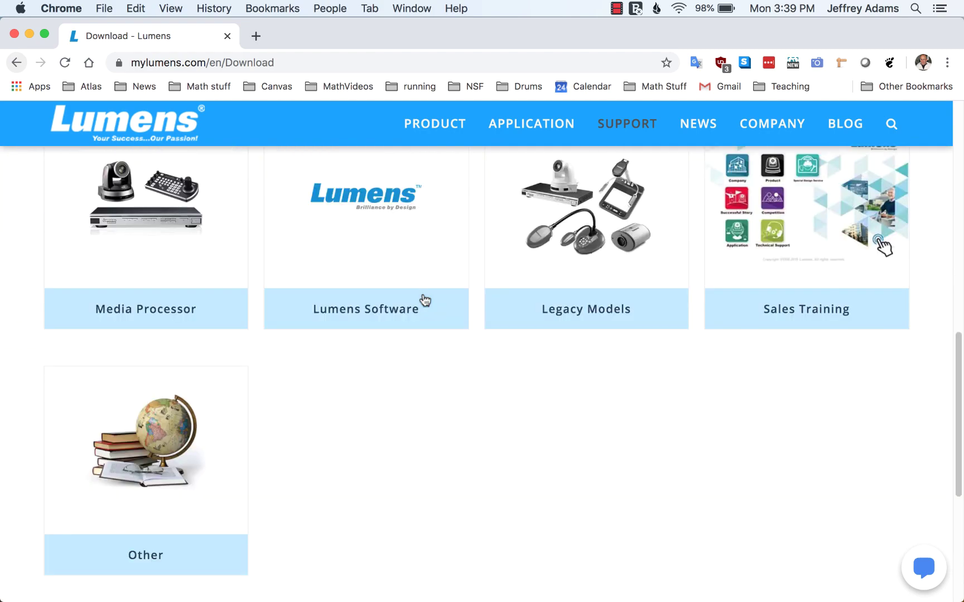
pyautogui.scroll(6, 422, 293)
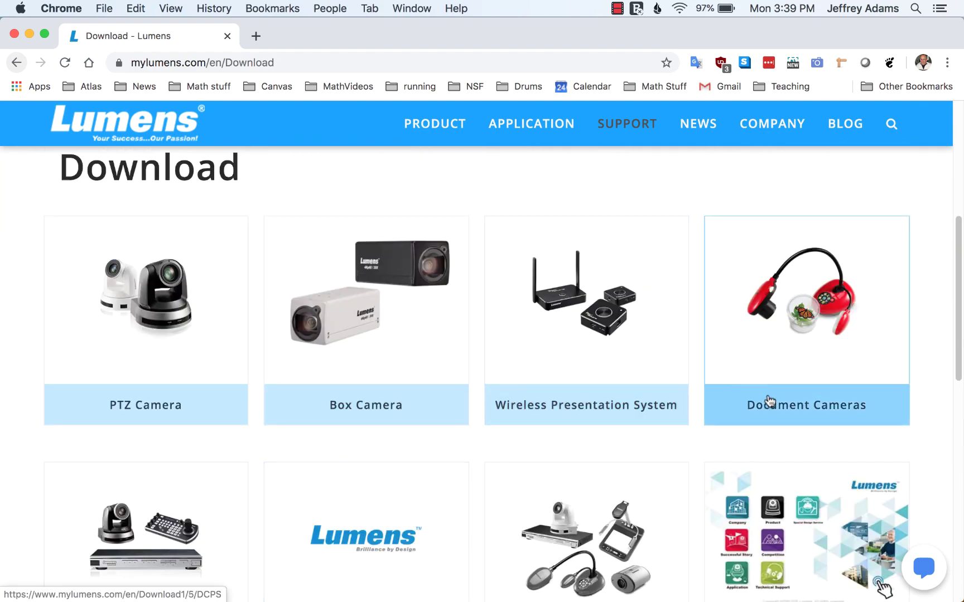
pyautogui.click(772, 406)
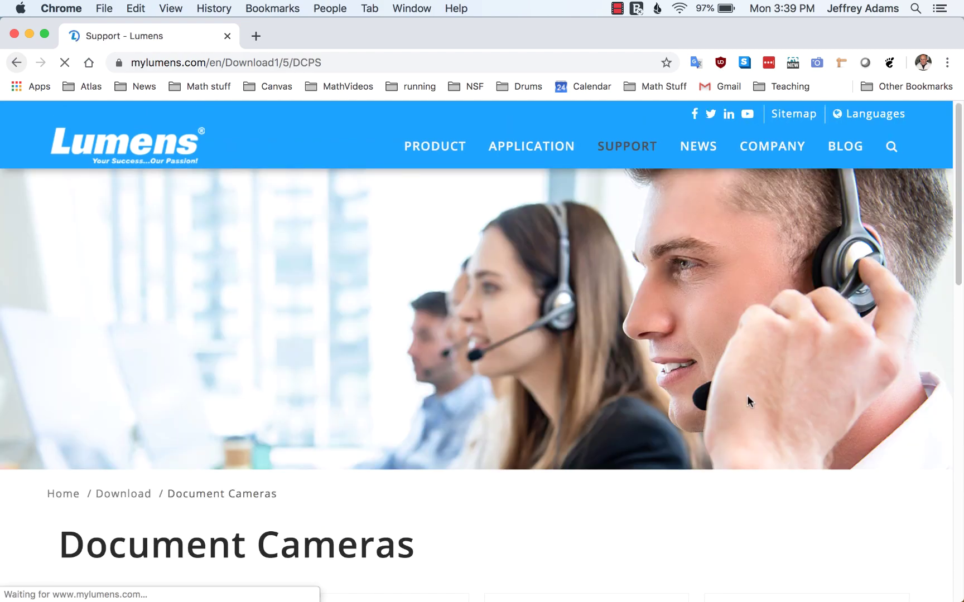
# - Open the DC193 document camera's download page and go to its Software & Driver downloads
pyautogui.scroll(-6, 643, 405)
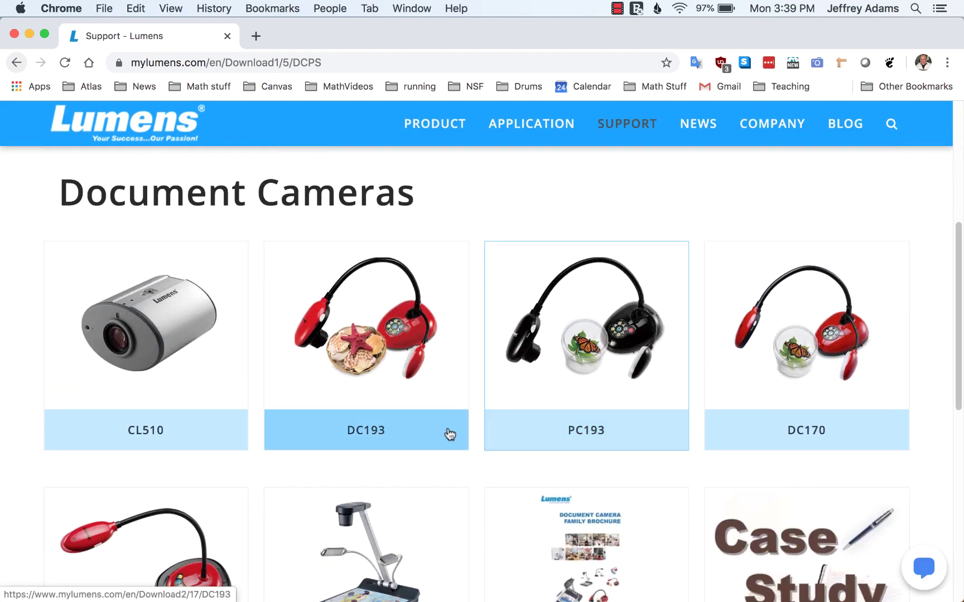
pyautogui.click(362, 433)
pyautogui.scroll(-4, 362, 433)
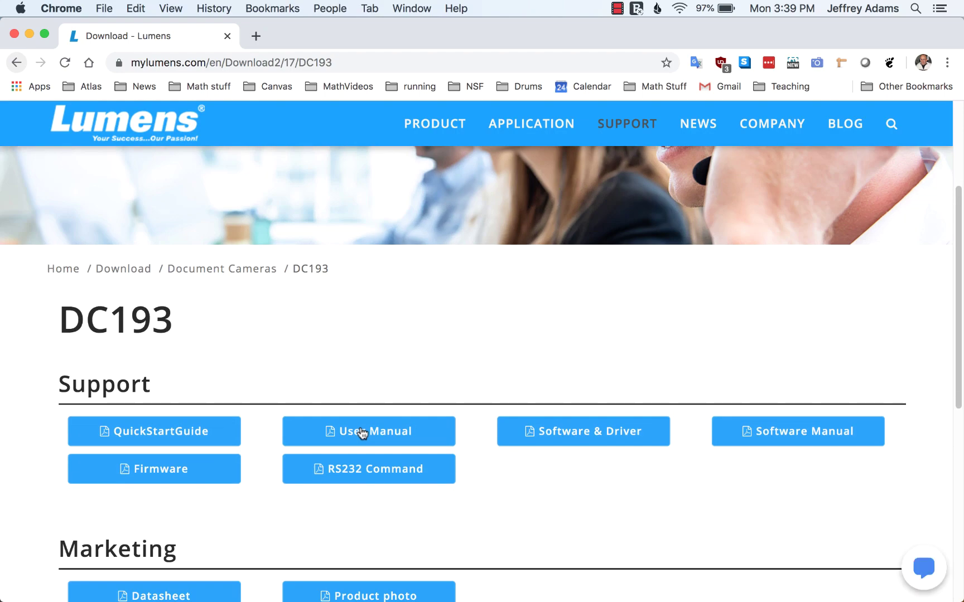
pyautogui.click(595, 433)
pyautogui.scroll(-8, 587, 427)
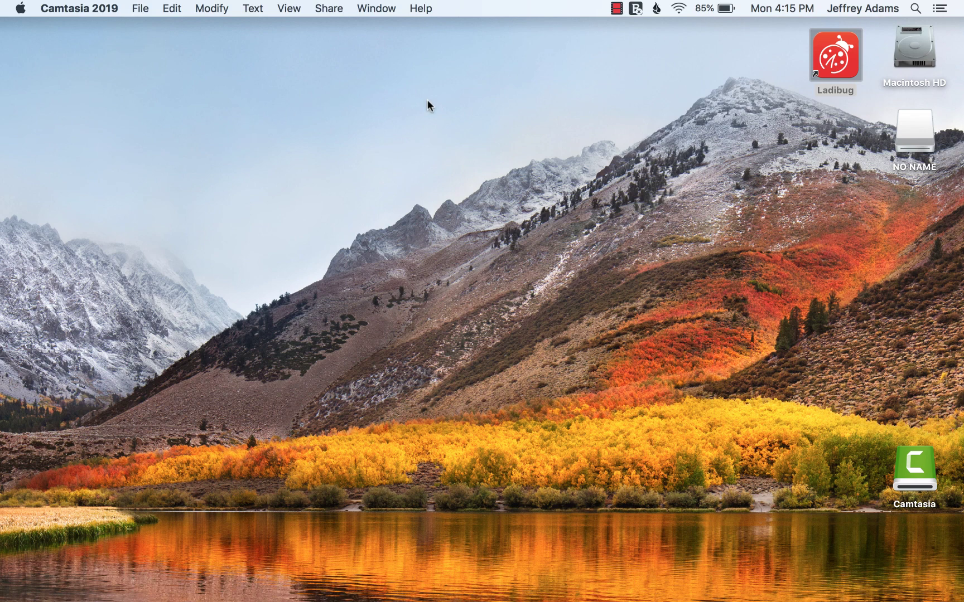
# - Launch Ladibug from the desktop, accepting its automatic restart, and expand the camera view to full screen
pyautogui.click(839, 63)
pyautogui.doubleClick(840, 63)
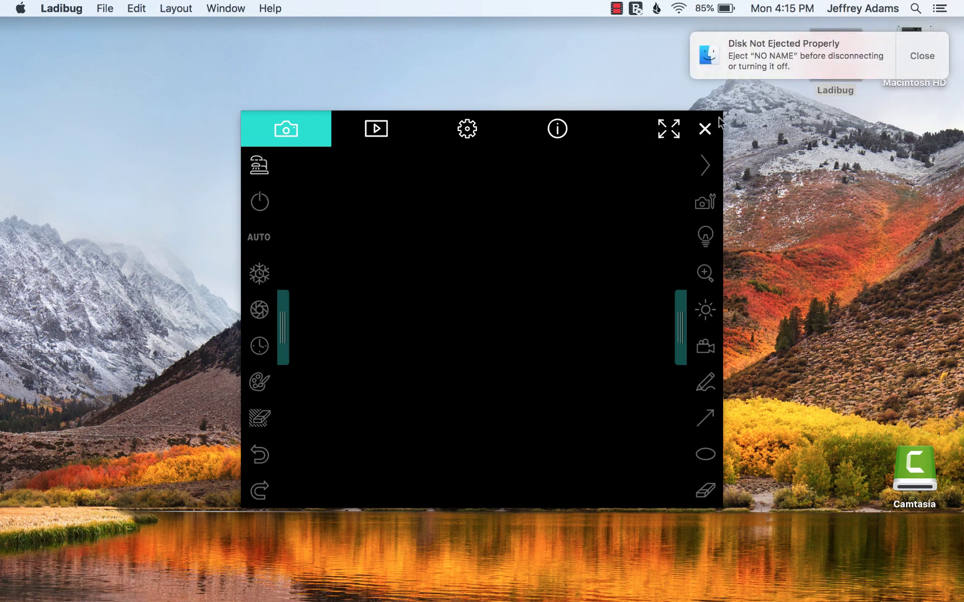
pyautogui.click(916, 54)
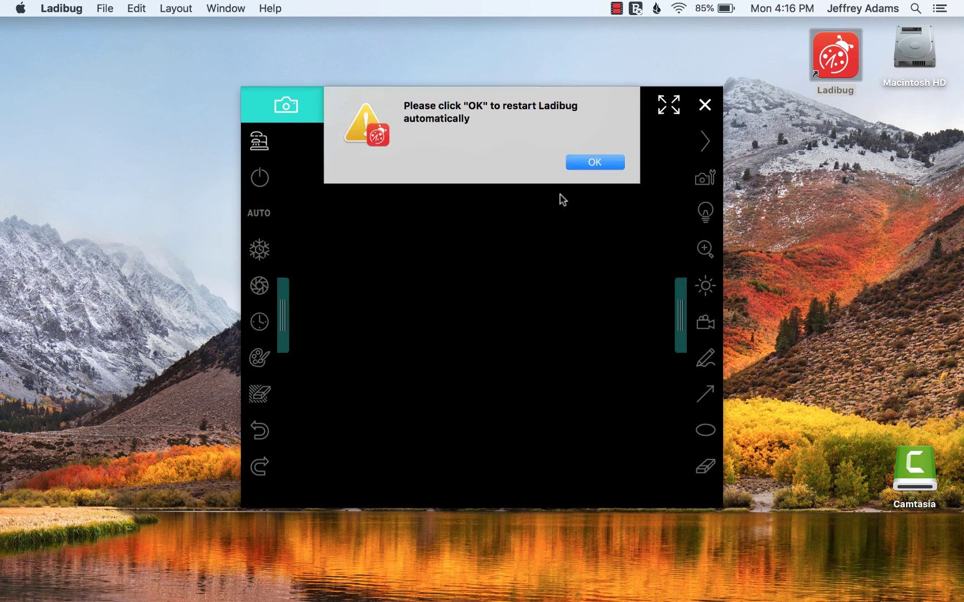
pyautogui.click(575, 162)
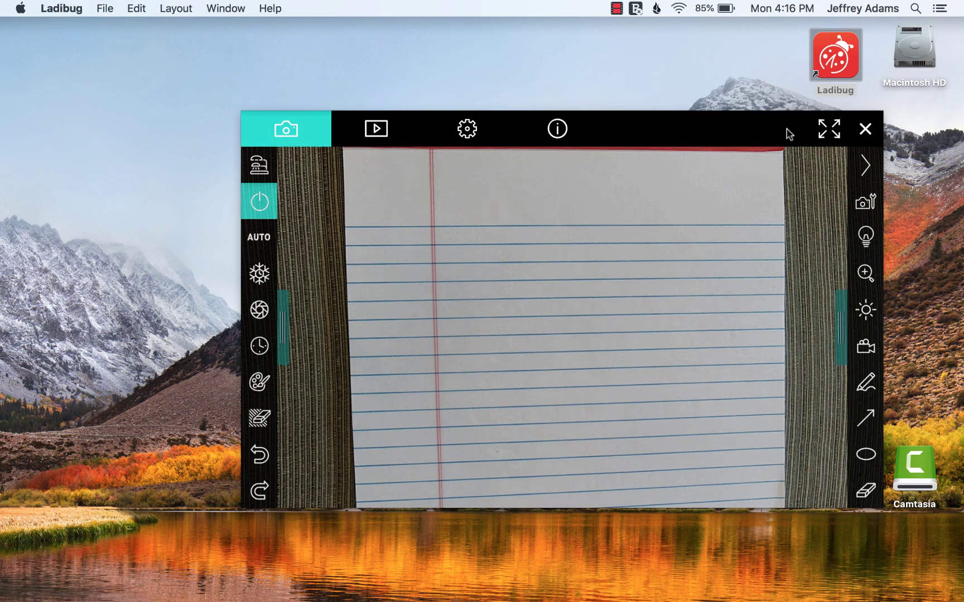
pyautogui.click(829, 129)
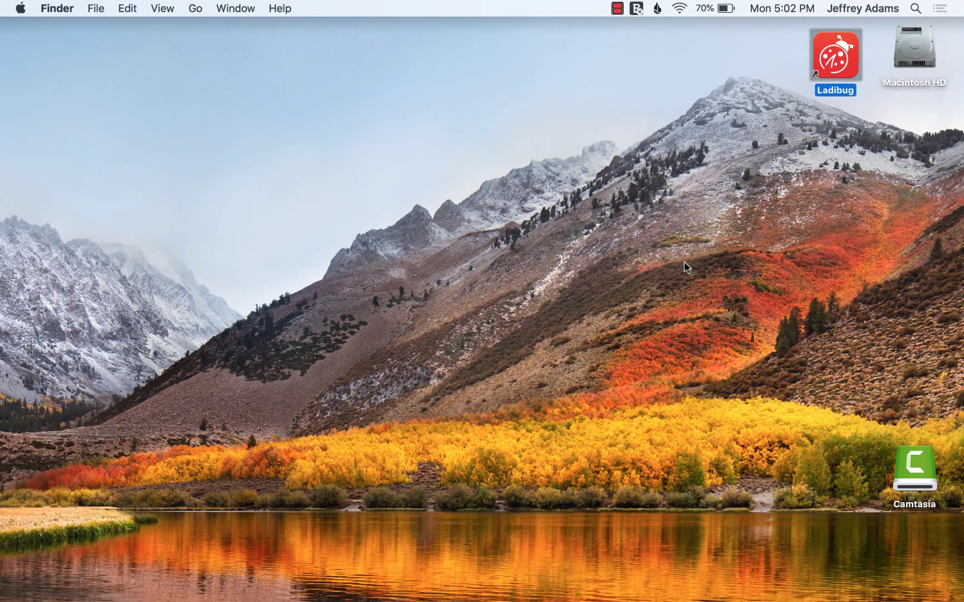
# - Relaunch Ladibug to start the document camera feed and dismiss the disk notification
pyautogui.doubleClick(826, 59)
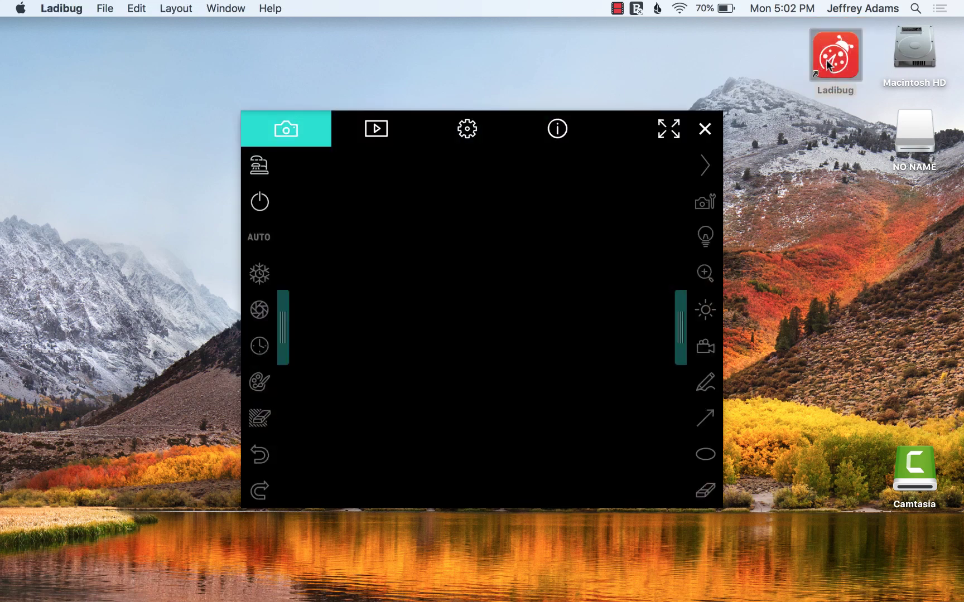
pyautogui.click(259, 202)
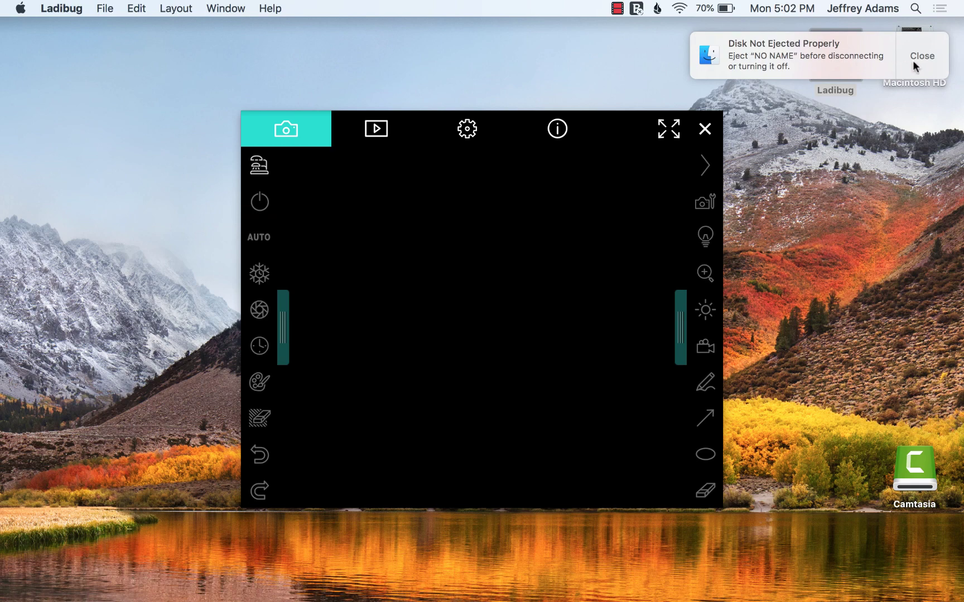
pyautogui.click(918, 56)
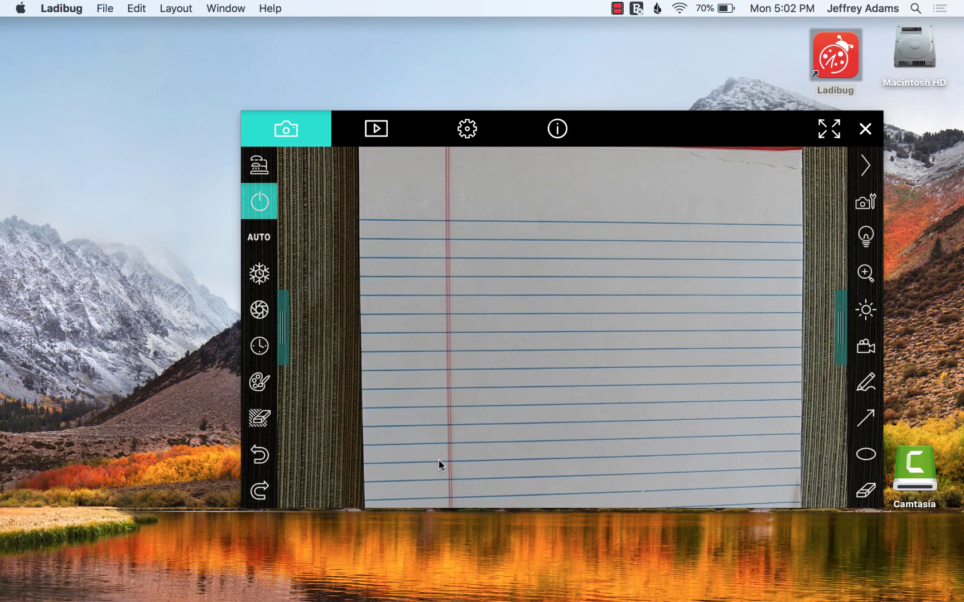
# - Switch to Chrome, launch the meeting in zoom.us and join it with computer audio
pyautogui.moveTo(347, 601)
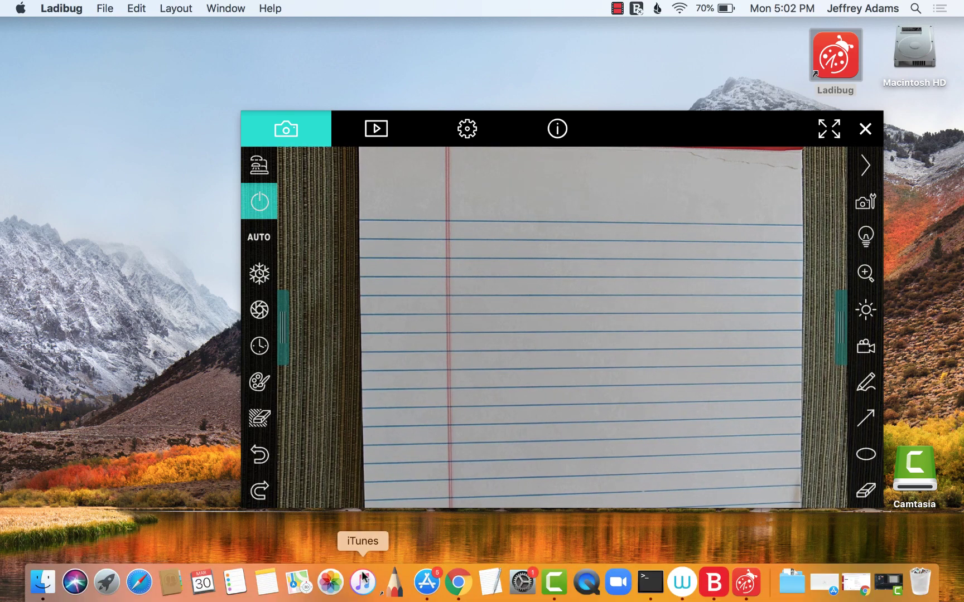
pyautogui.click(456, 584)
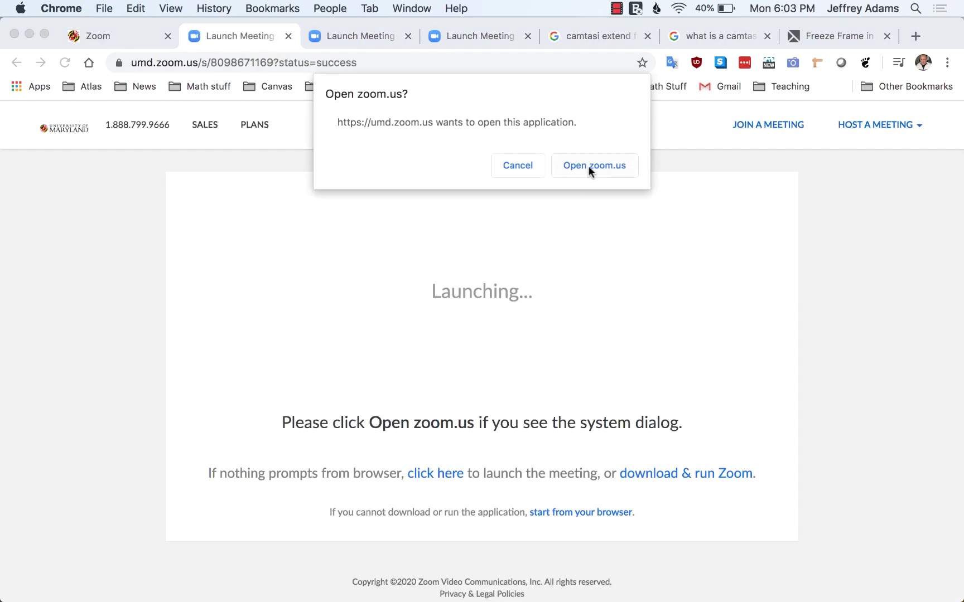
pyautogui.click(588, 165)
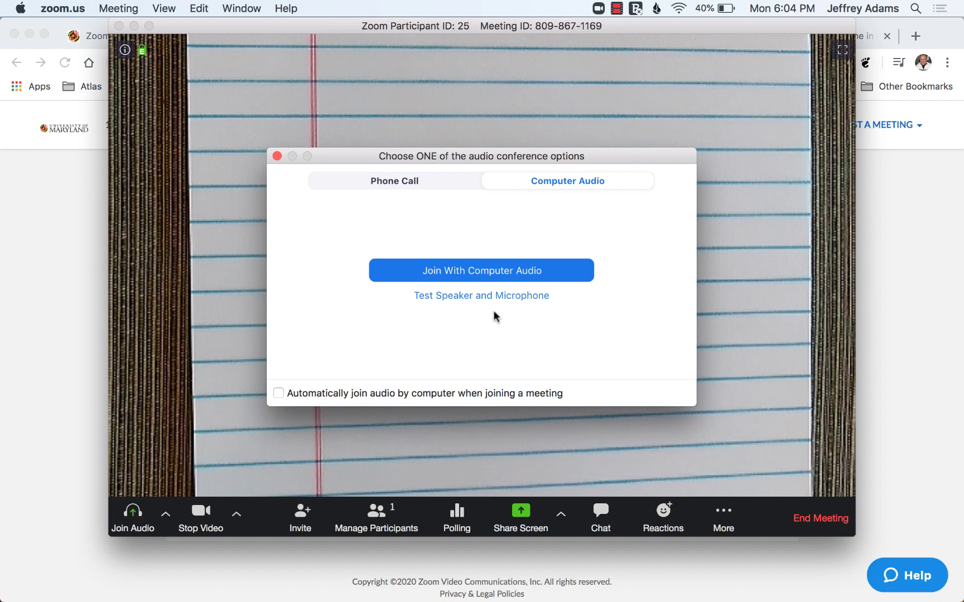
pyautogui.click(479, 272)
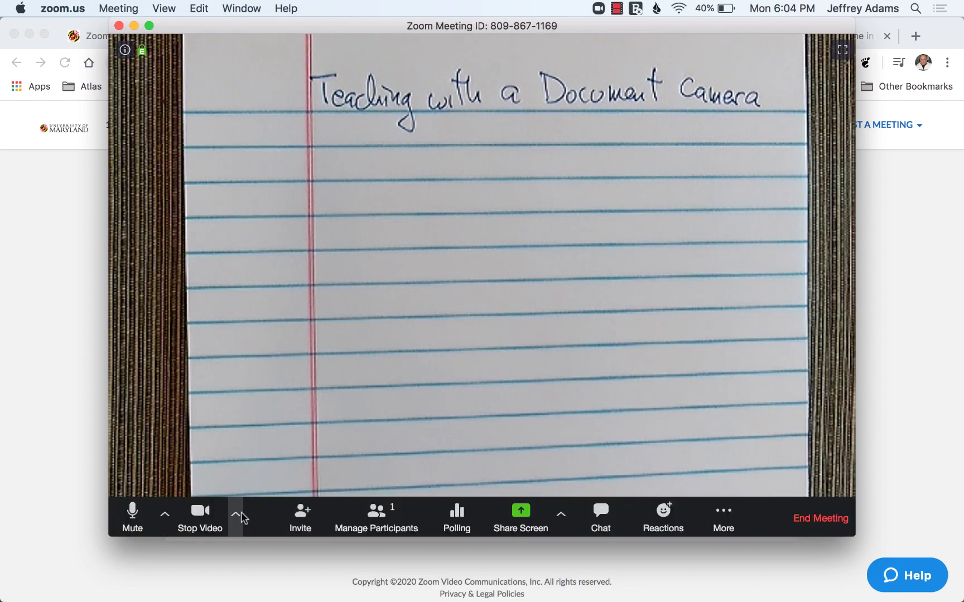
# - Check which camera is selected as the Zoom meeting's video source
pyautogui.click(235, 519)
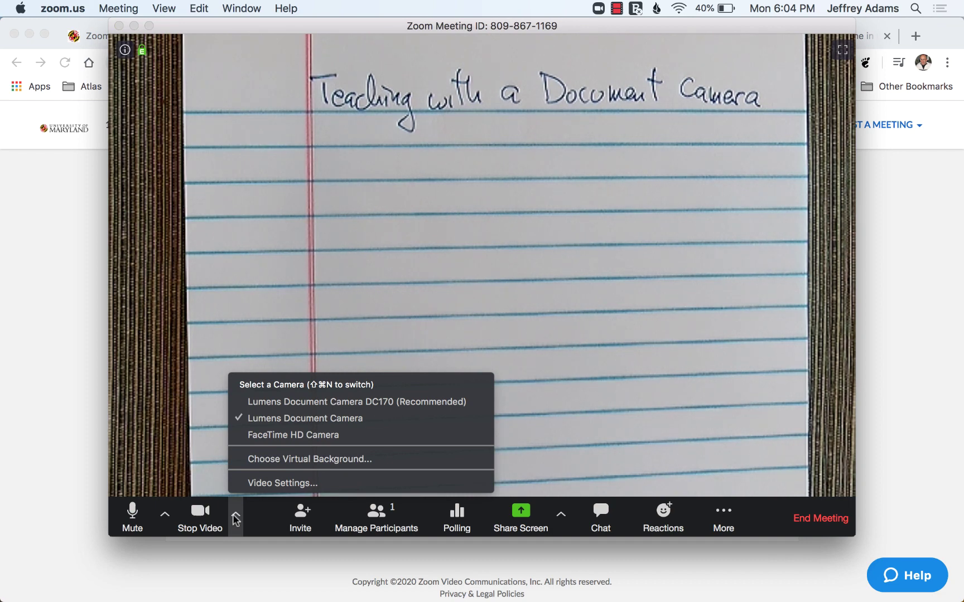
pyautogui.click(235, 520)
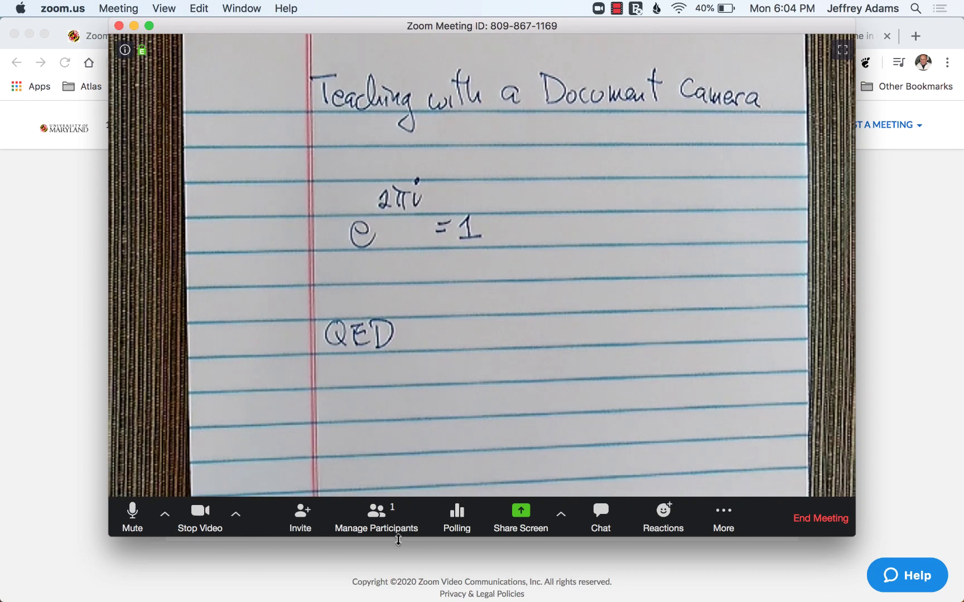
# - End the Zoom meeting for all participants and close the Zoom start window
pyautogui.click(809, 520)
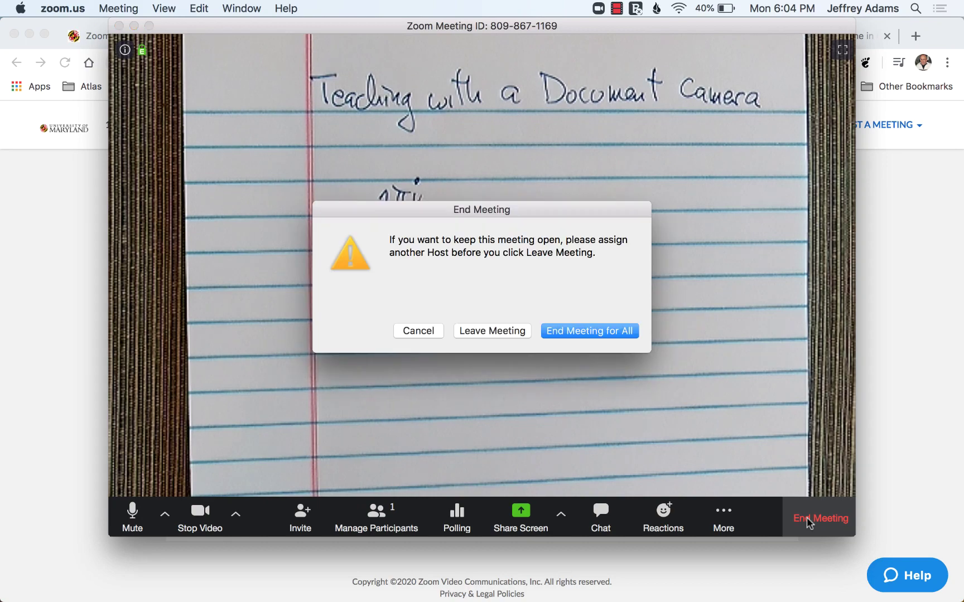
pyautogui.click(601, 330)
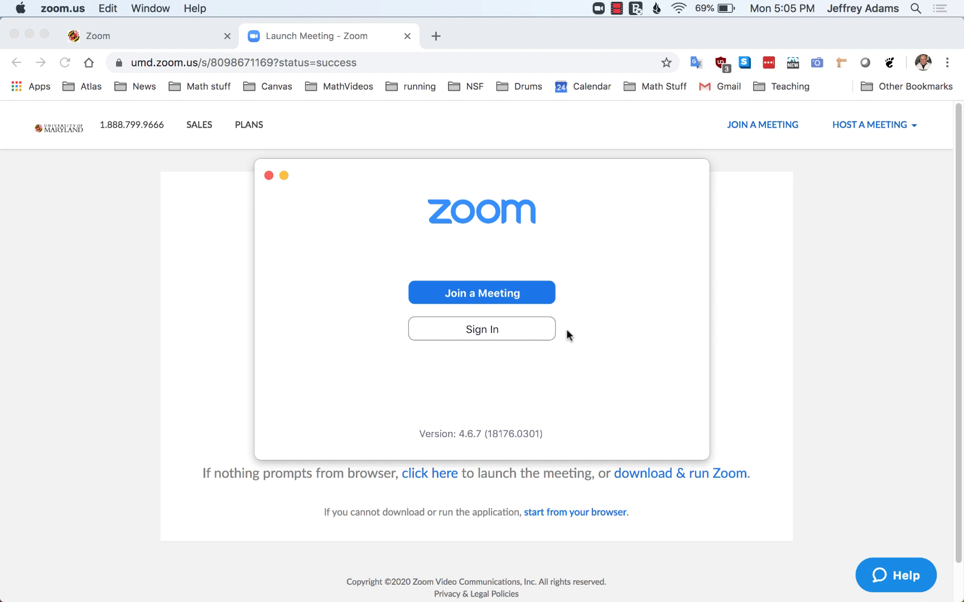
pyautogui.click(267, 176)
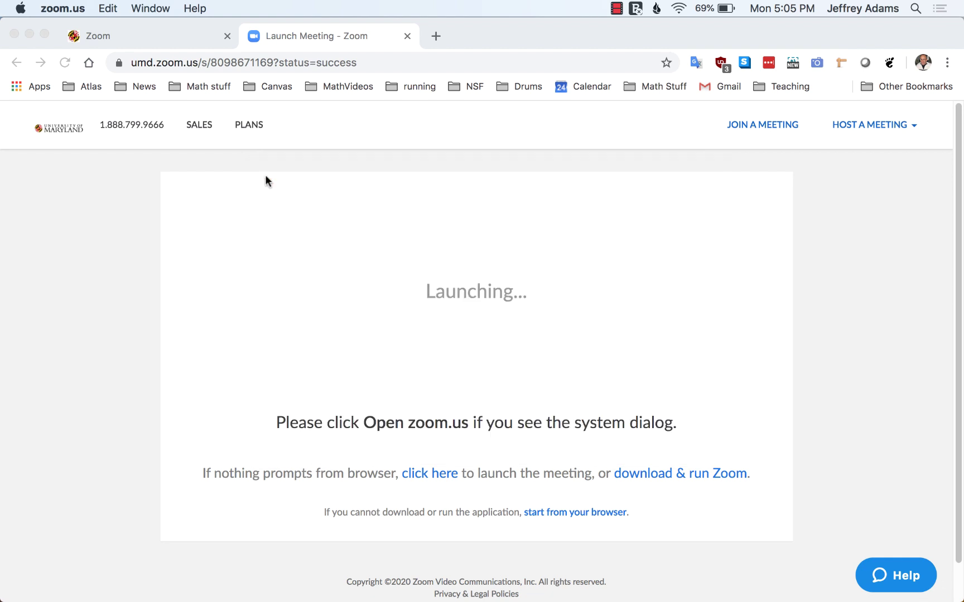
# - Return to the MATH406 course page in Chrome and reopen its Zoom section
pyautogui.click(123, 36)
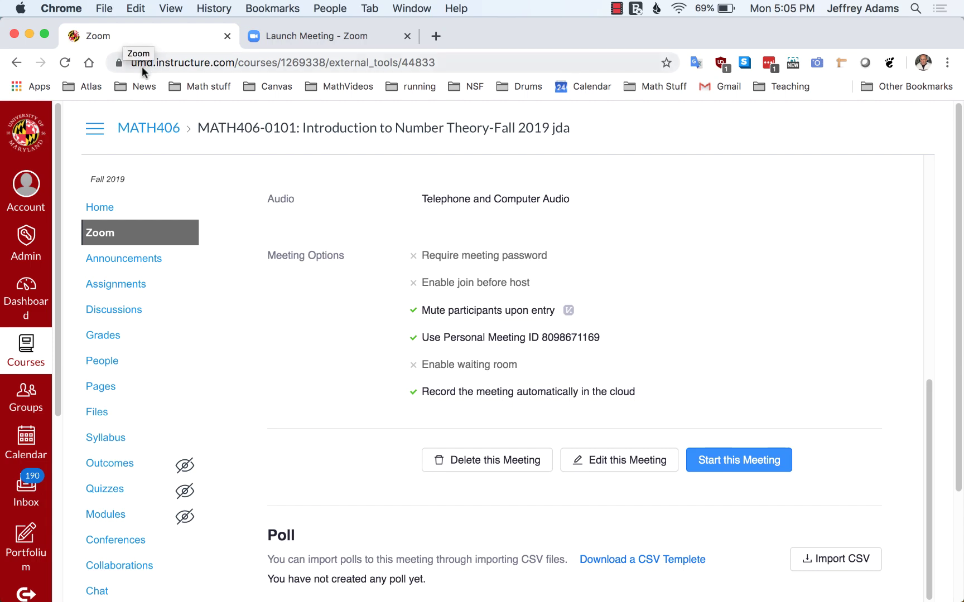
pyautogui.scroll(-1, 292, 201)
pyautogui.scroll(1, 292, 200)
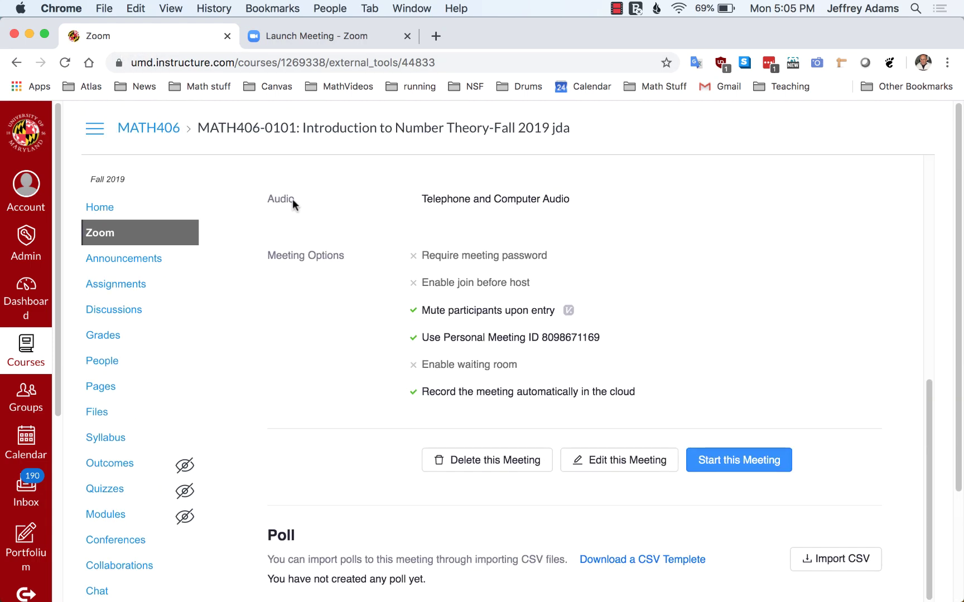
pyautogui.click(102, 237)
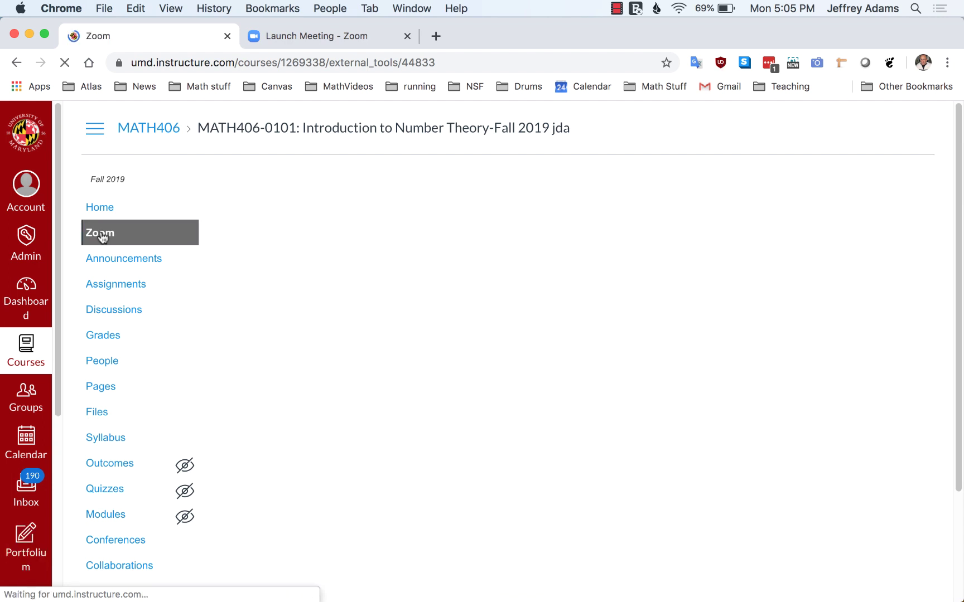